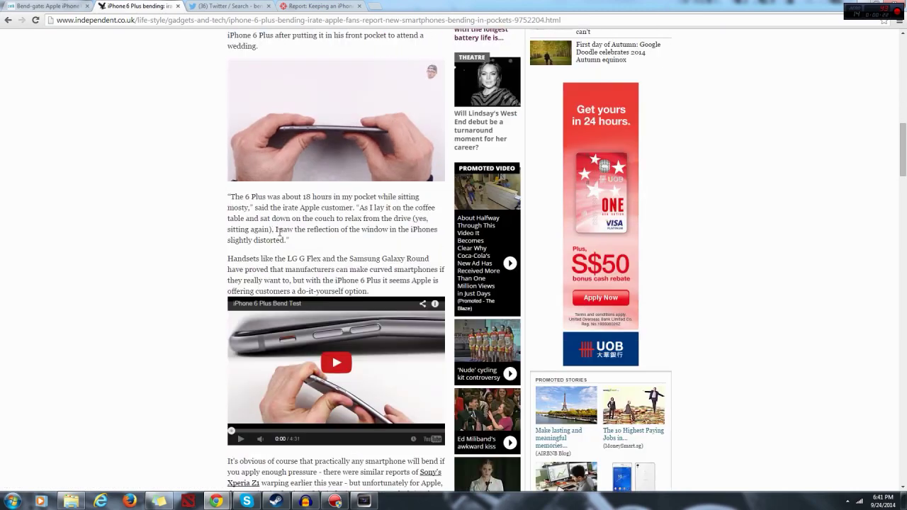
- Highlight '18 hours' in the owner's quote in the Independent article
{"action": "left_click_drag", "start_coordinate": [302, 197], "coordinate": [330, 198]}
- Highlight the bend photo caption, then clear it and scroll on through the article
{"action": "scroll", "coordinate": [324, 230], "scroll_direction": "down", "scroll_amount": 1}
{"action": "scroll", "coordinate": [324, 230], "scroll_direction": "up", "scroll_amount": 5}
{"action": "scroll", "coordinate": [324, 229], "scroll_direction": "up", "scroll_amount": 5}
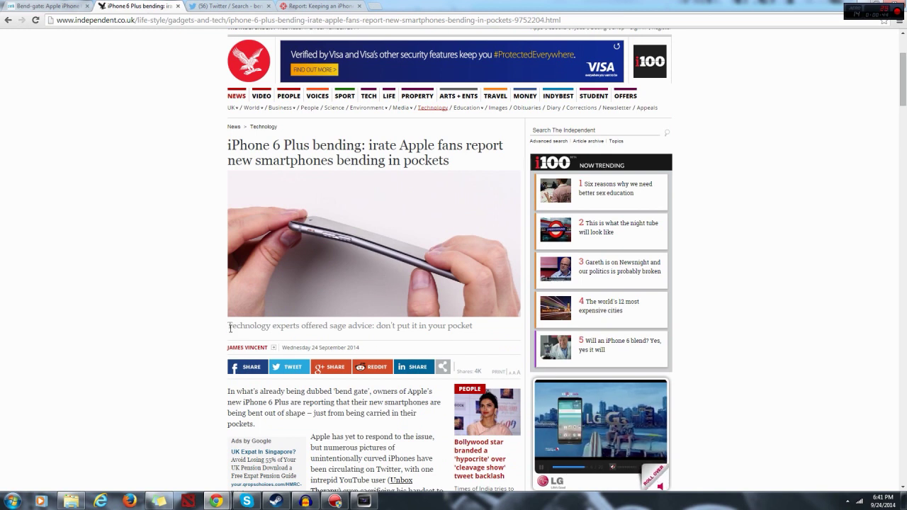
{"action": "left_click_drag", "start_coordinate": [230, 328], "coordinate": [480, 330]}
{"action": "left_click", "coordinate": [479, 331]}
{"action": "scroll", "coordinate": [782, 243], "scroll_direction": "down", "scroll_amount": 1}
- Scroll the Sydney Morning Herald Bend-gate article, then browse the bendgate Twitter search results
{"action": "scroll", "coordinate": [745, 238], "scroll_direction": "down", "scroll_amount": 2}
{"action": "scroll", "coordinate": [344, 221], "scroll_direction": "up", "scroll_amount": 1}
{"action": "scroll", "coordinate": [310, 230], "scroll_direction": "down", "scroll_amount": 3}
{"action": "scroll", "coordinate": [312, 238], "scroll_direction": "down", "scroll_amount": 2}
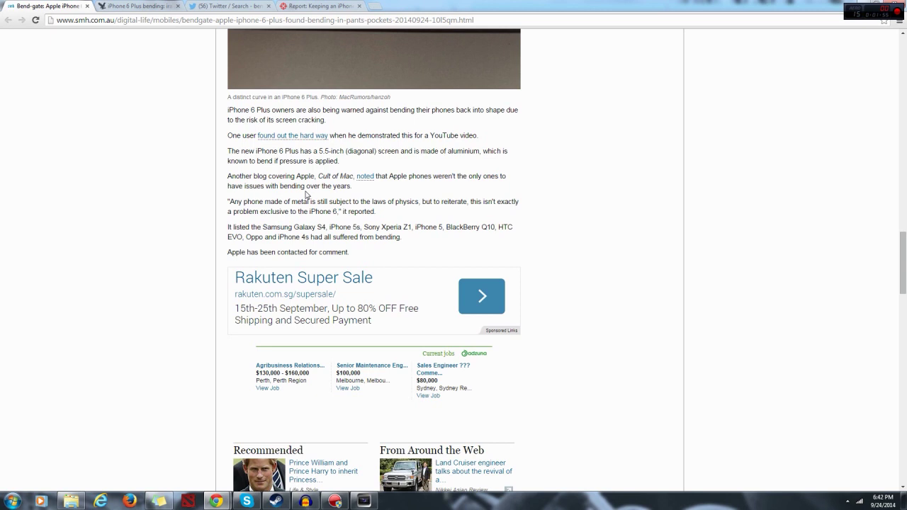
{"action": "left_click", "coordinate": [225, 6]}
{"action": "scroll", "coordinate": [569, 263], "scroll_direction": "up", "scroll_amount": 3}
{"action": "scroll", "coordinate": [569, 263], "scroll_direction": "down", "scroll_amount": 1}
{"action": "scroll", "coordinate": [567, 264], "scroll_direction": "up", "scroll_amount": 2}
{"action": "left_click", "coordinate": [333, 4]}
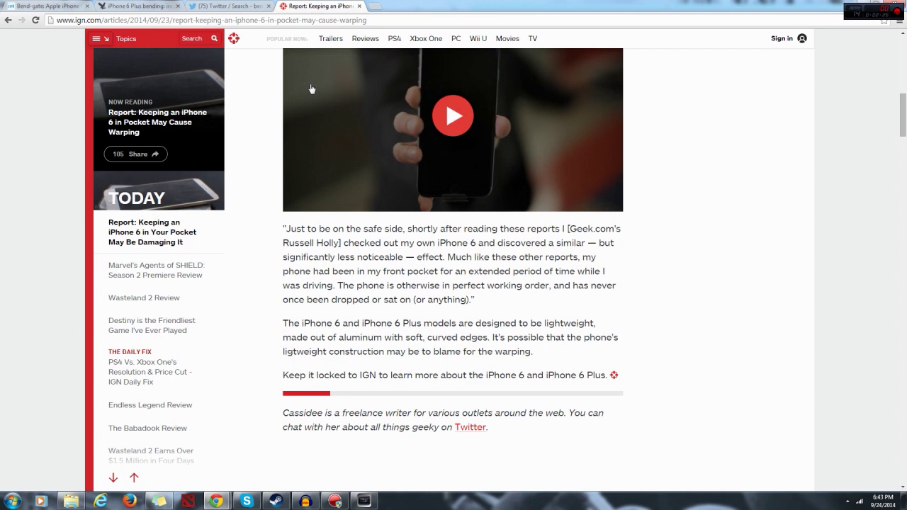
- Scroll the IGN warping report down to the comments and highlight the featured reader comment
{"action": "scroll", "coordinate": [563, 202], "scroll_direction": "down", "scroll_amount": 6}
{"action": "scroll", "coordinate": [562, 201], "scroll_direction": "down", "scroll_amount": 5}
{"action": "left_click_drag", "start_coordinate": [460, 227], "coordinate": [449, 255]}
{"action": "left_click", "coordinate": [450, 255]}
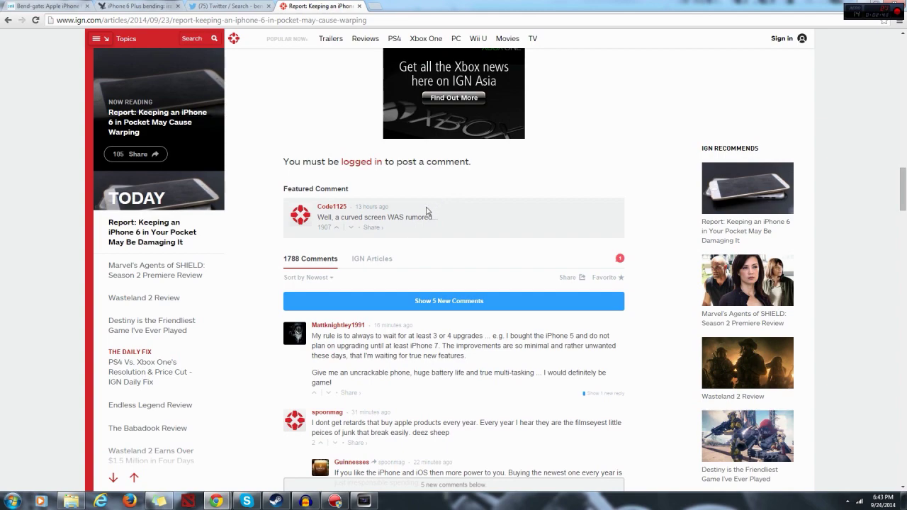
{"action": "scroll", "coordinate": [428, 211], "scroll_direction": "up", "scroll_amount": 5}
{"action": "scroll", "coordinate": [429, 221], "scroll_direction": "up", "scroll_amount": 2}
- Return to the Independent tab and scroll up through the article
{"action": "key", "text": "ctrl+shift+Tab"}
{"action": "key", "text": "ctrl+shift+Tab"}
{"action": "scroll", "coordinate": [253, 216], "scroll_direction": "up", "scroll_amount": 1}
{"action": "scroll", "coordinate": [253, 212], "scroll_direction": "up", "scroll_amount": 10}
{"action": "scroll", "coordinate": [251, 211], "scroll_direction": "up", "scroll_amount": 1}
- Scroll the Independent article up to its headline, lead bend photo and 'bend gate' introduction
{"action": "scroll", "coordinate": [247, 200], "scroll_direction": "up", "scroll_amount": 1}
{"action": "scroll", "coordinate": [247, 199], "scroll_direction": "down", "scroll_amount": 2}
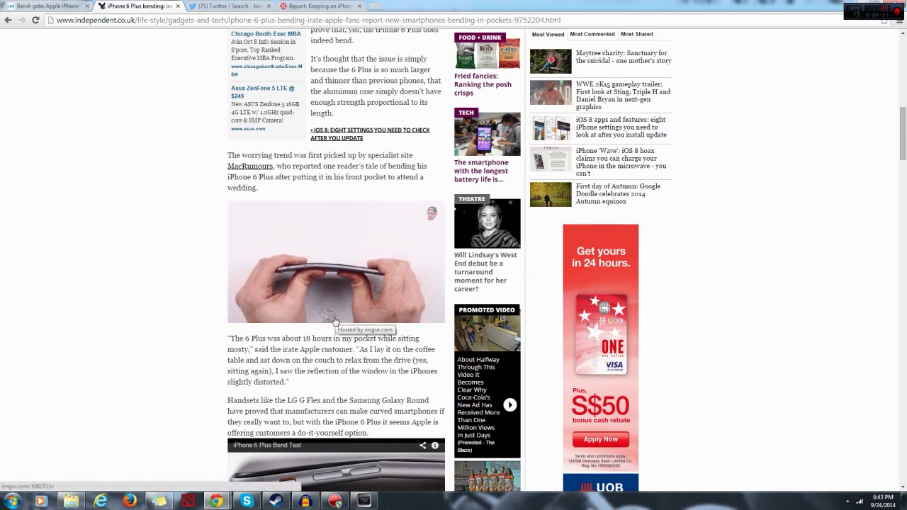
{"action": "scroll", "coordinate": [335, 321], "scroll_direction": "up", "scroll_amount": 2}
{"action": "scroll", "coordinate": [332, 316], "scroll_direction": "up", "scroll_amount": 3}
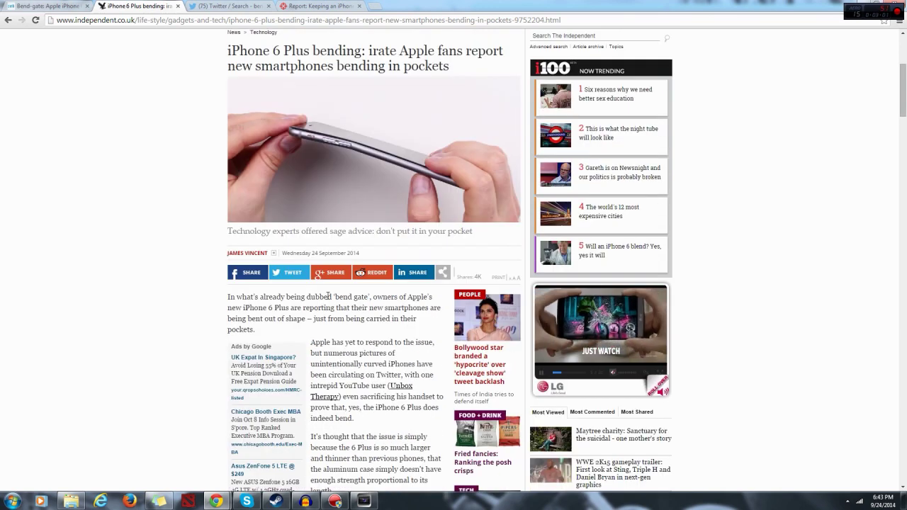
- Switch to the IGN 'Report: Keeping an iPhone' pocket-warping tab
{"action": "left_click", "coordinate": [320, 5]}
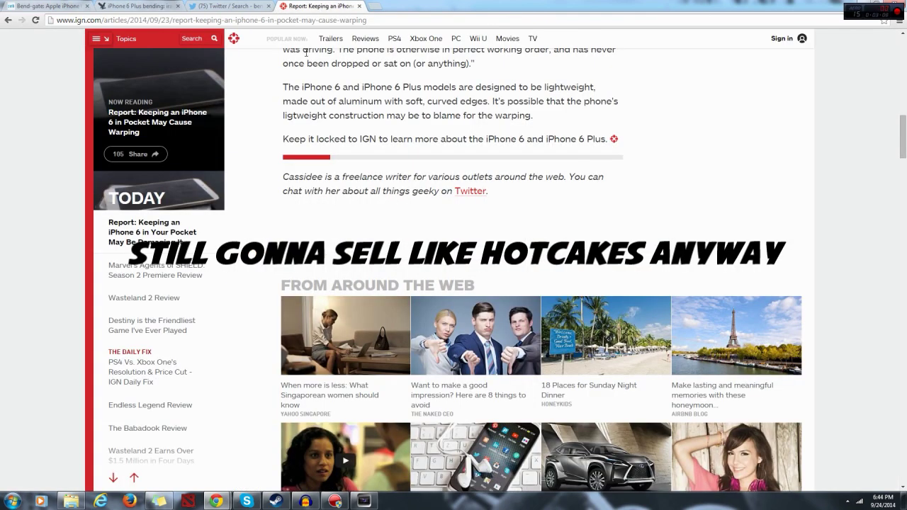